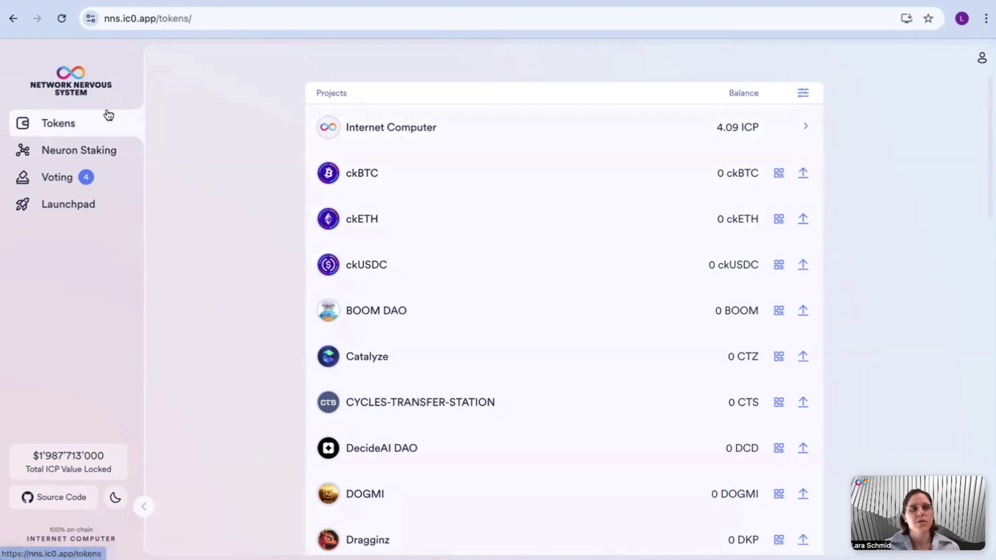
Go to Neuron Staking and open the Internet Computer neurons list.
click(111, 151)
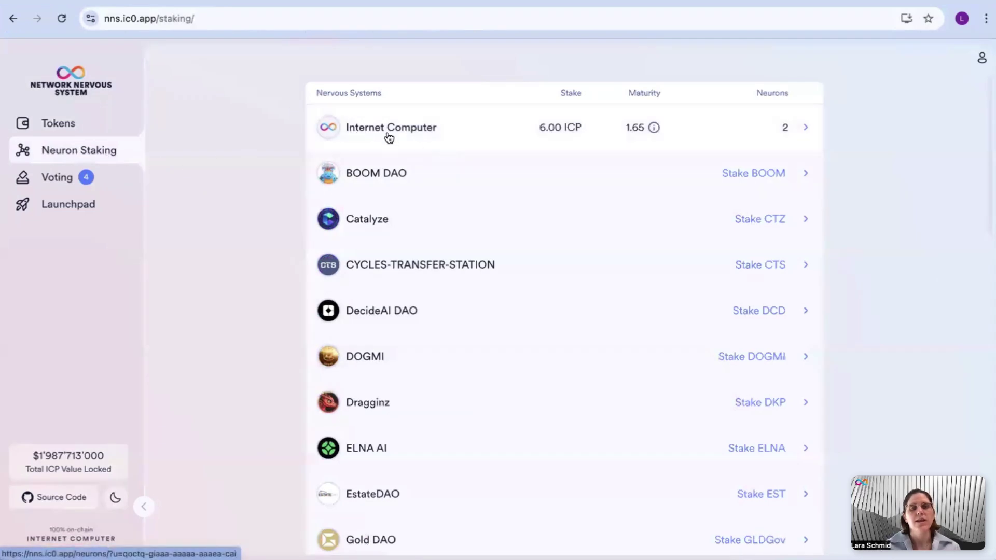
click(434, 138)
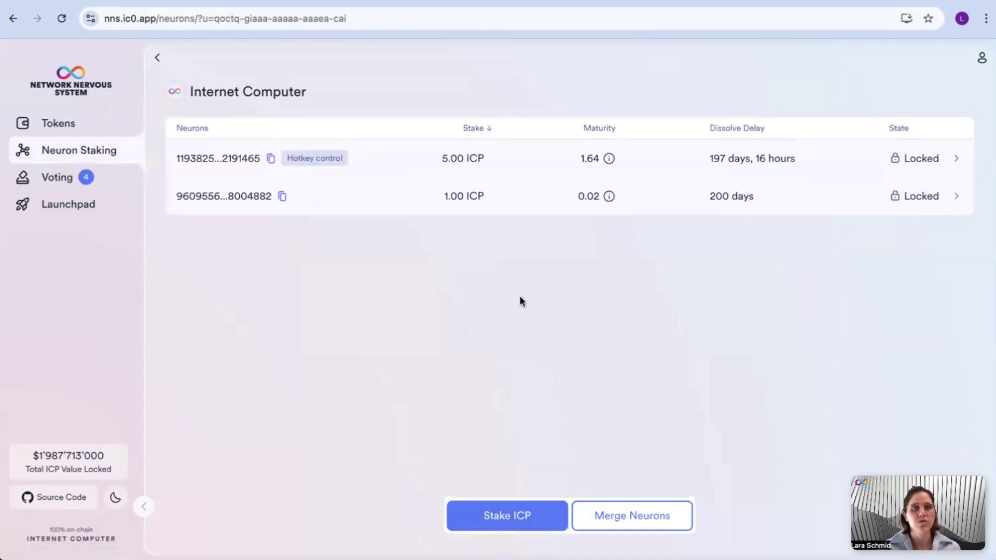
Open the 1.00 ICP neuron and bring its Following section into view.
click(531, 199)
scroll(784, 268, down, 3)
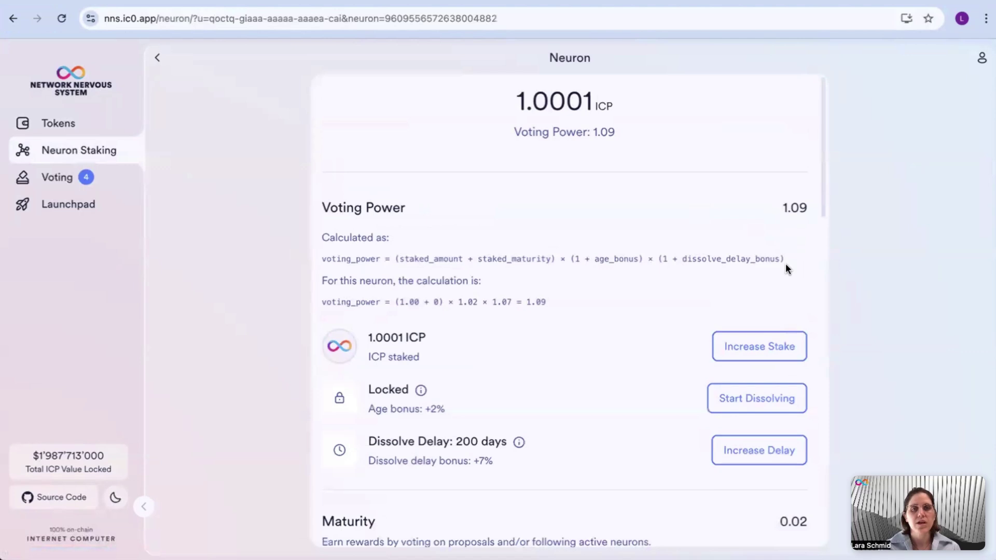
scroll(785, 269, down, 4)
scroll(785, 268, down, 4)
scroll(785, 268, down, 4)
scroll(784, 268, down, 1)
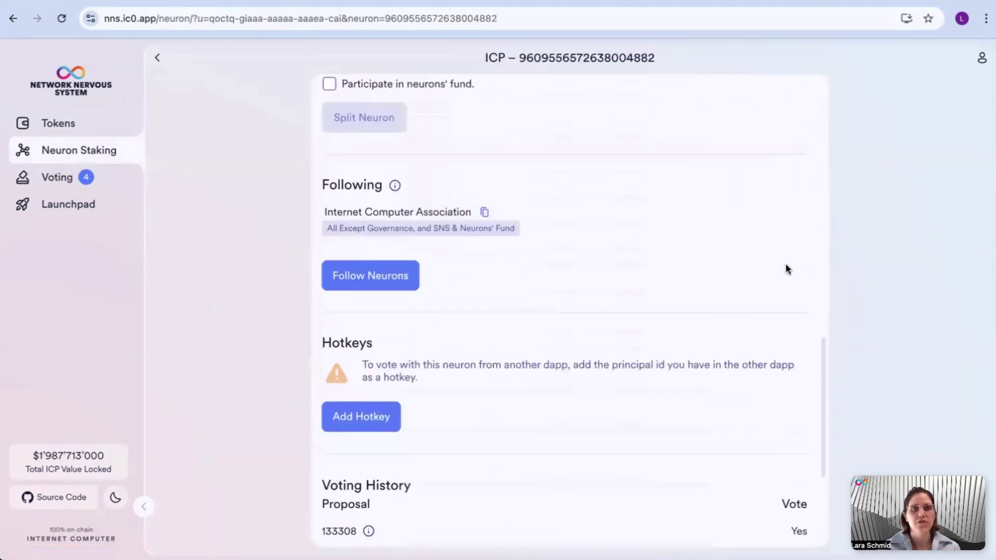
drag(321, 185, 387, 187)
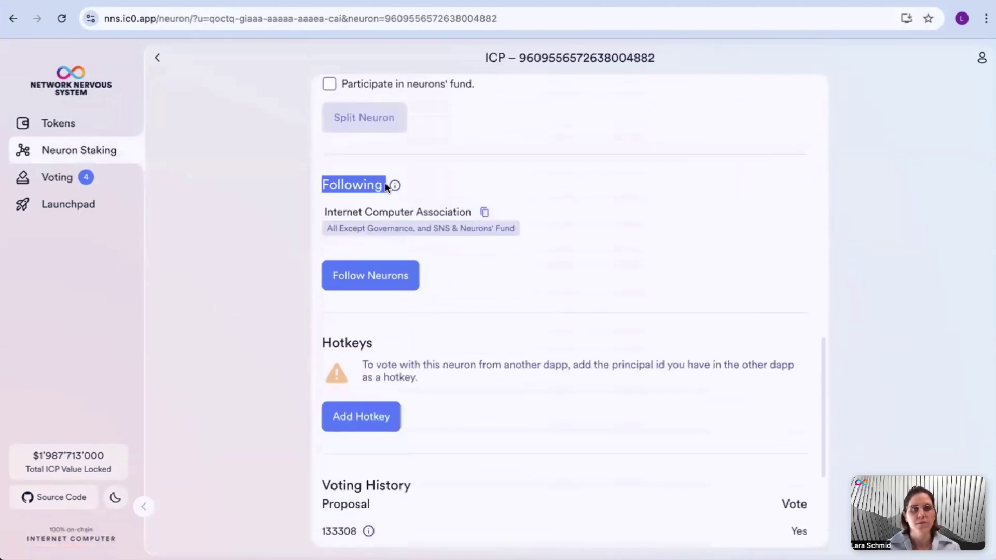
click(417, 186)
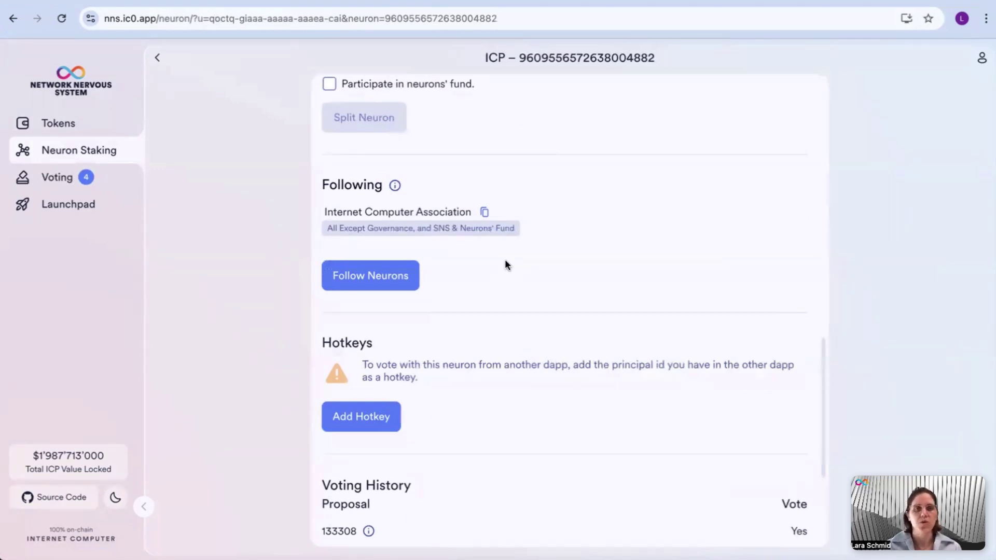
Expand the 'All Except Governance, and SNS & Neurons' Fund' topic under Follow Neurons to reveal Internet Computer Association.
click(403, 281)
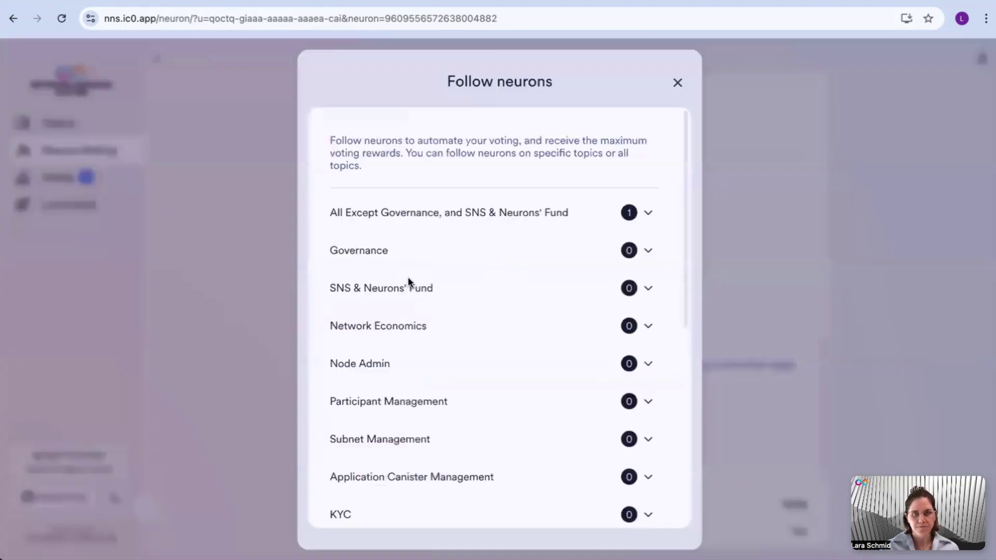
click(372, 217)
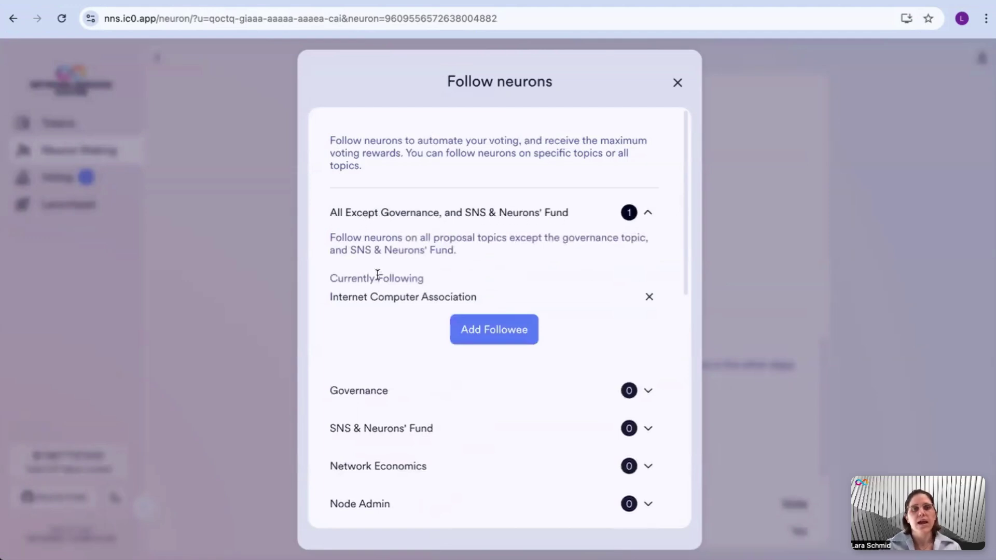
drag(330, 279, 439, 277)
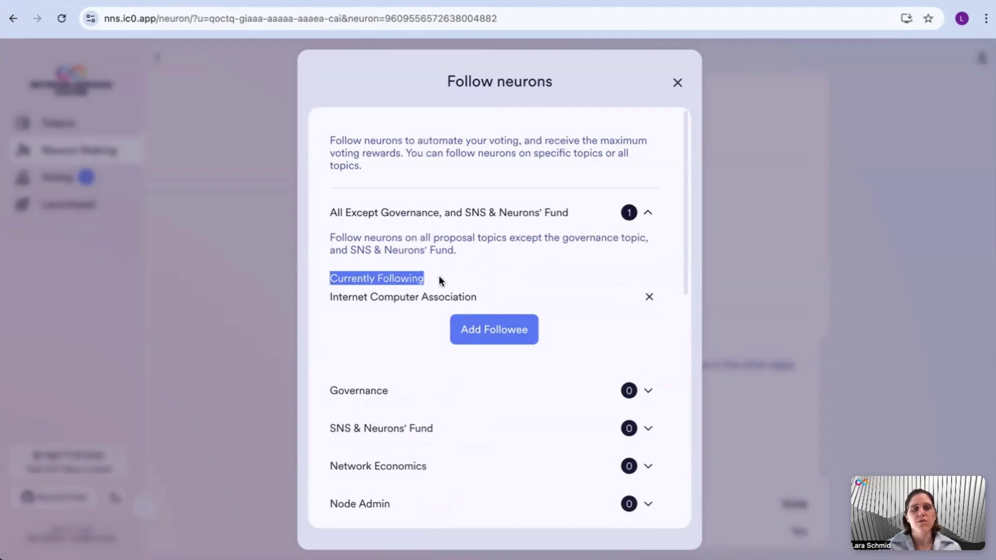
click(454, 300)
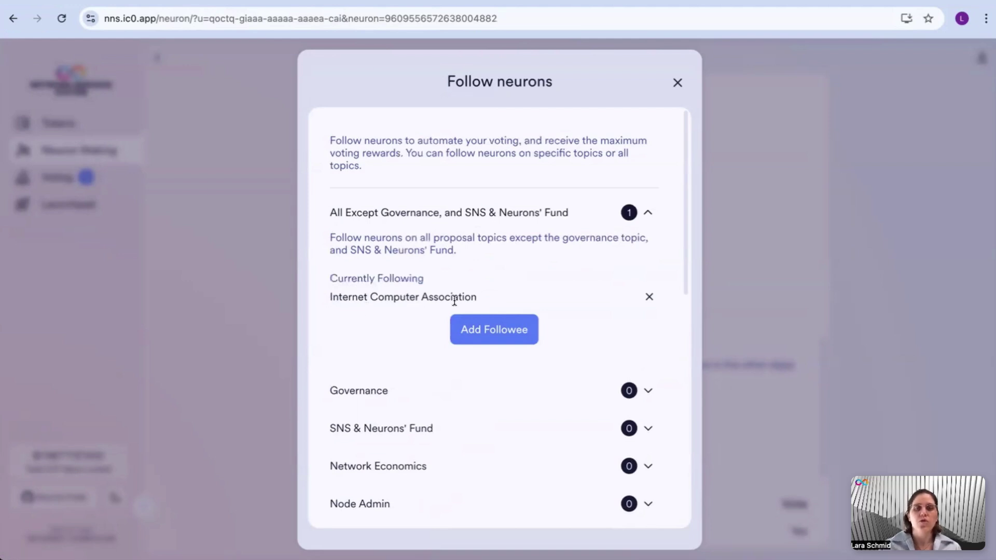
Remove Internet Computer Association from the topic's Currently Following list.
click(650, 298)
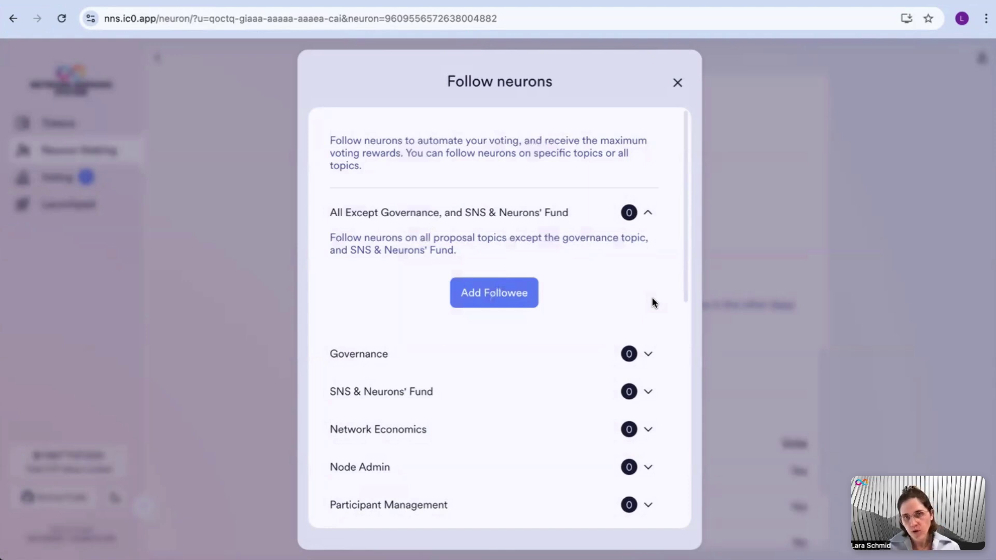
Add DFINITY Foundation as the topic's followee from Options for Following.
click(505, 295)
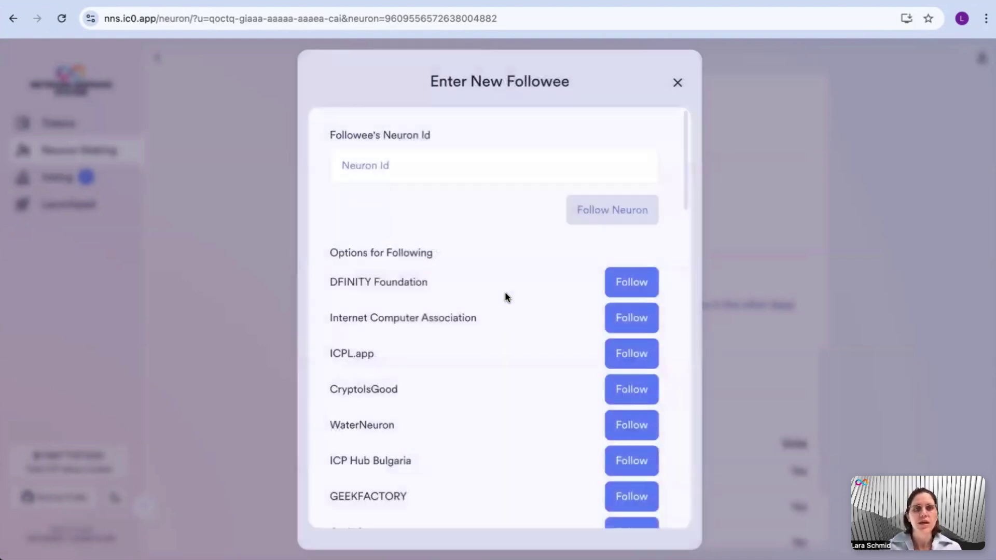
drag(331, 282, 438, 282)
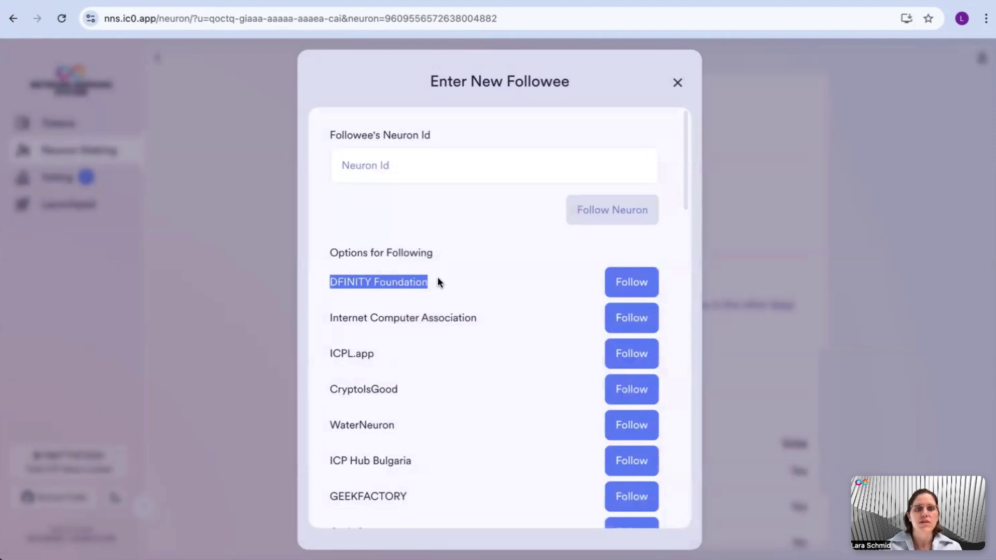
click(631, 282)
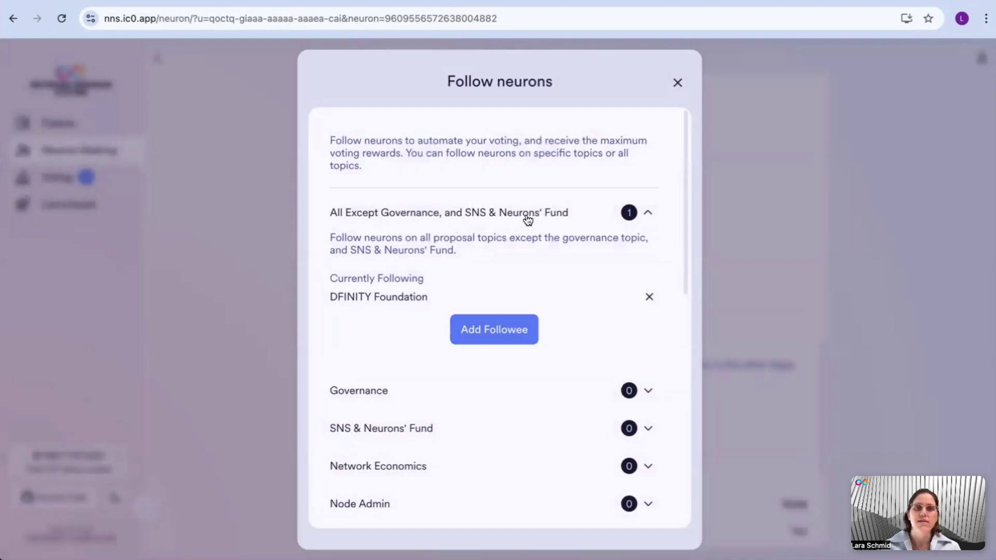
click(651, 216)
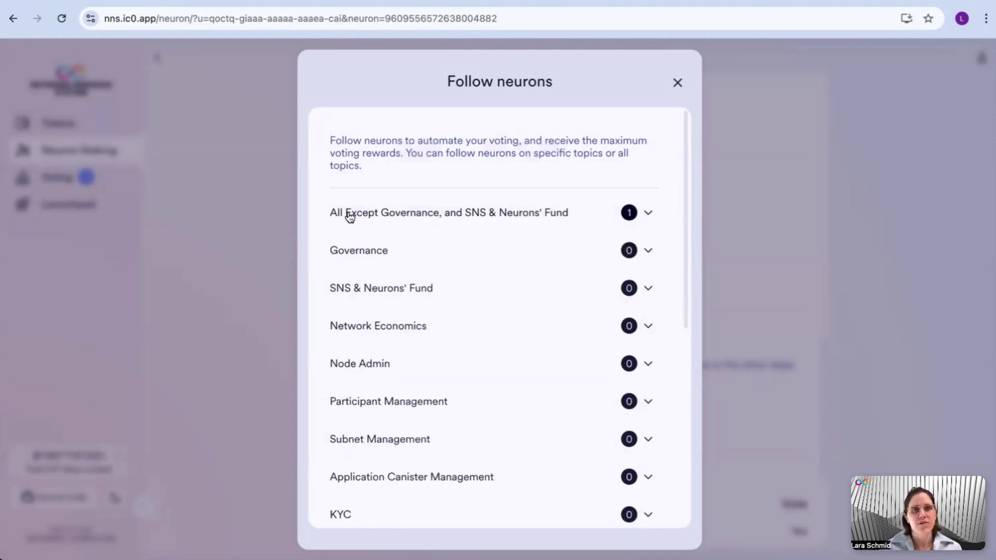
click(373, 215)
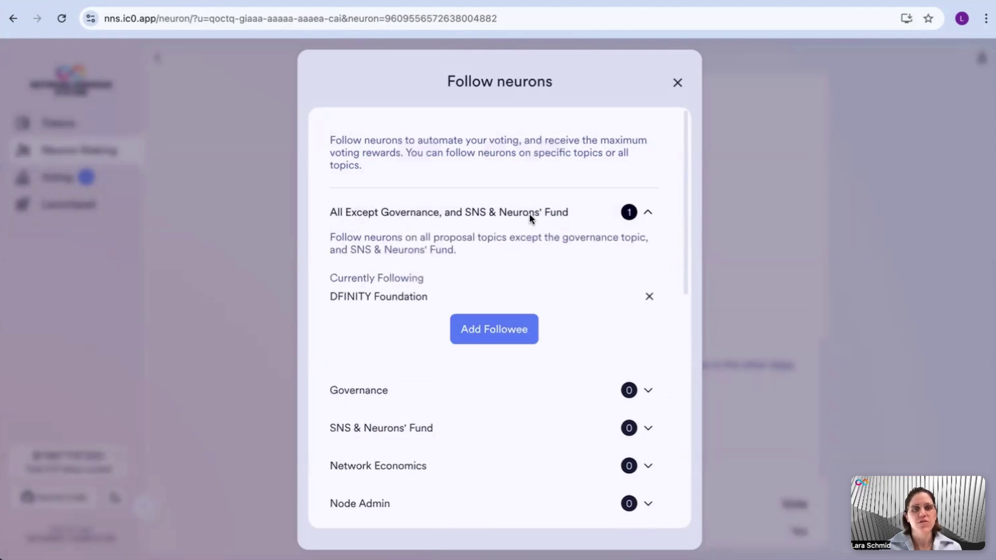
scroll(545, 234, down, 2)
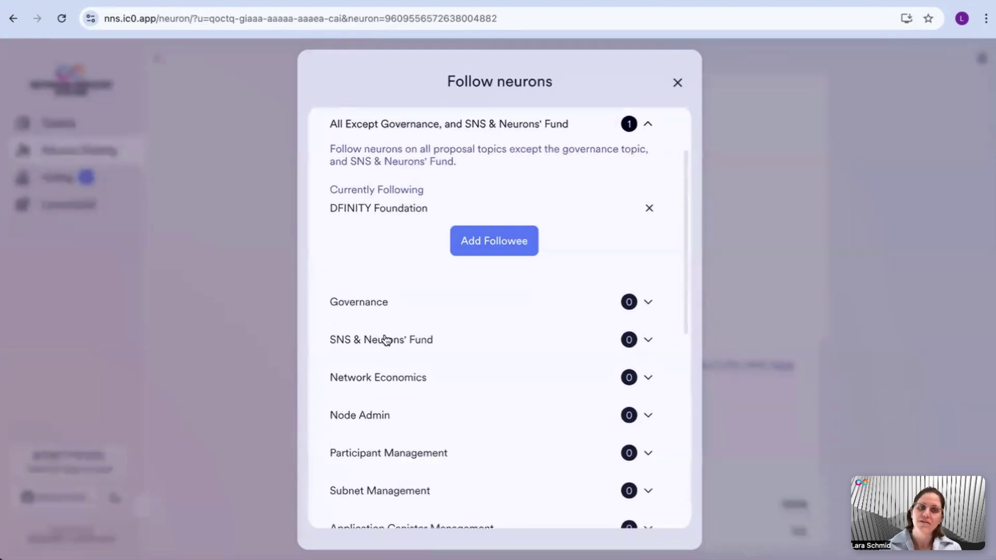
scroll(525, 343, up, 1)
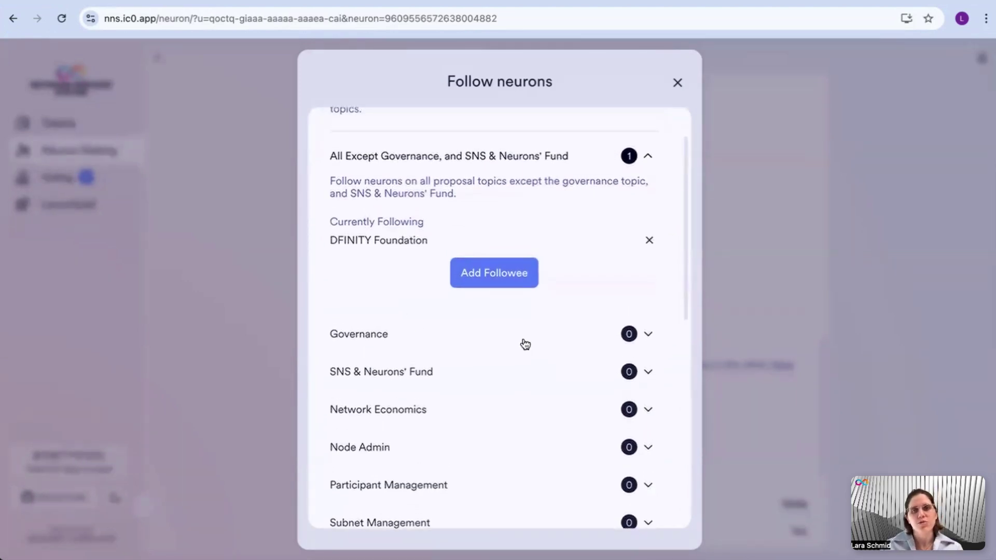
scroll(525, 344, up, 2)
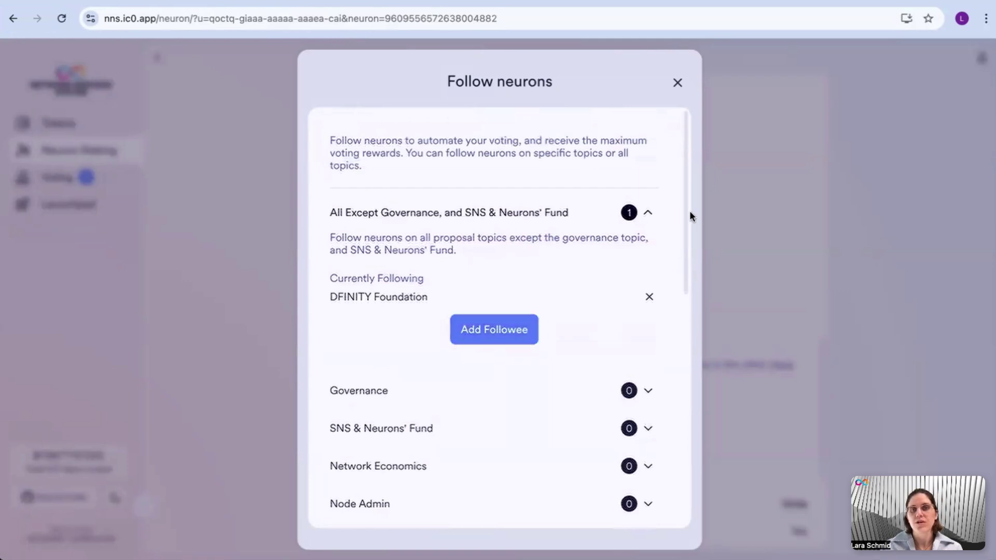
click(646, 214)
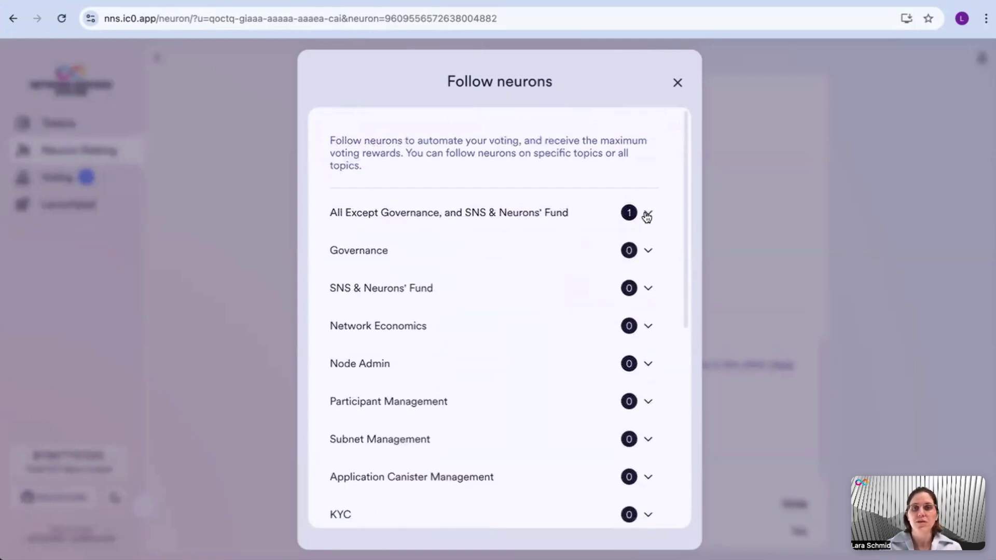